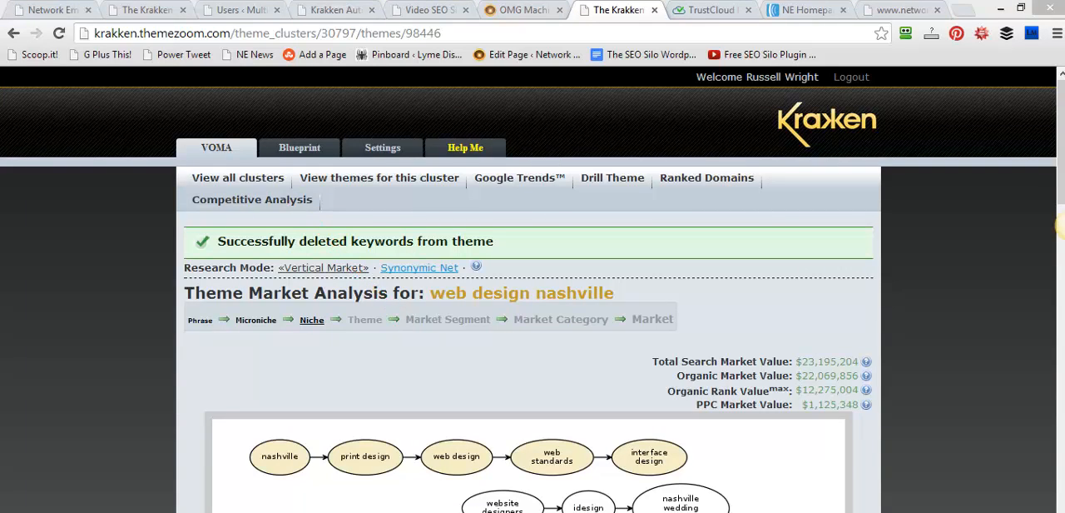
Create a new theme cluster named "gold" with the United States locale from the list of all clusters
click(249, 182)
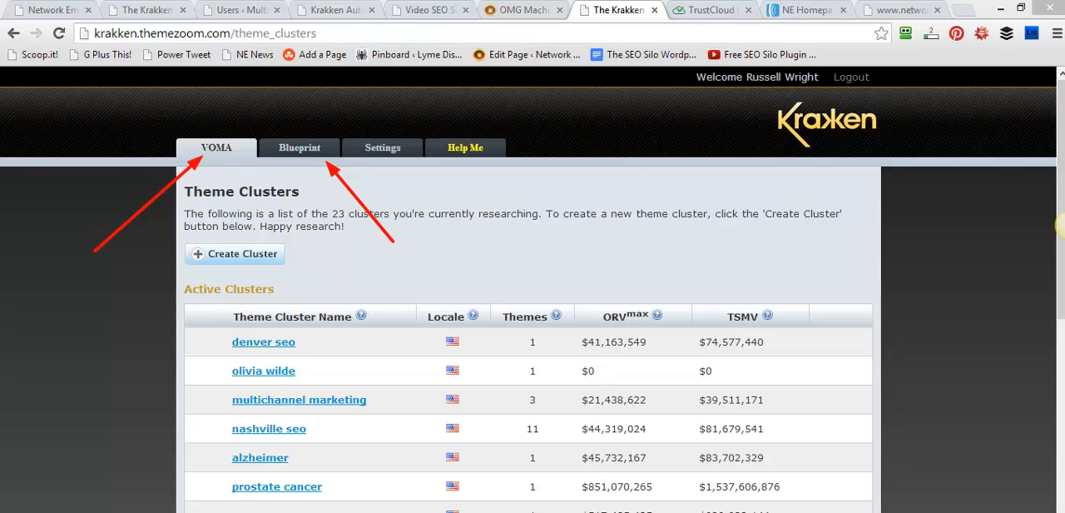
key(Escape)
click(235, 254)
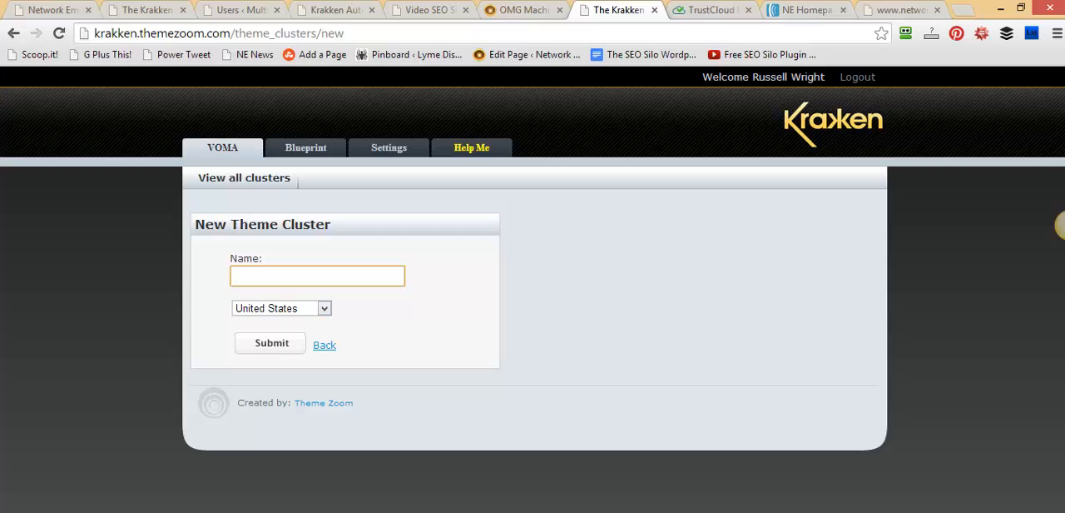
text(gold)
click(1064, 226)
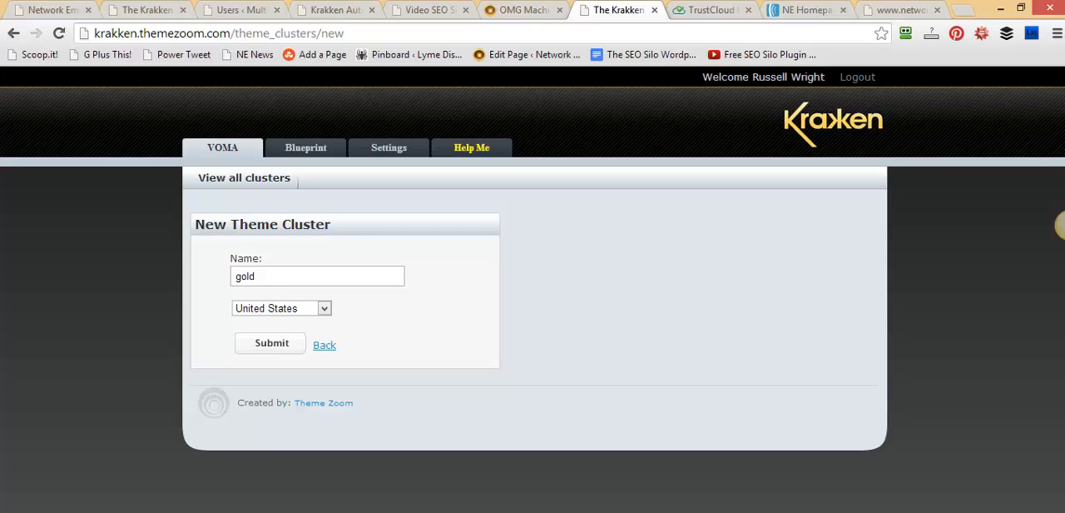
click(325, 308)
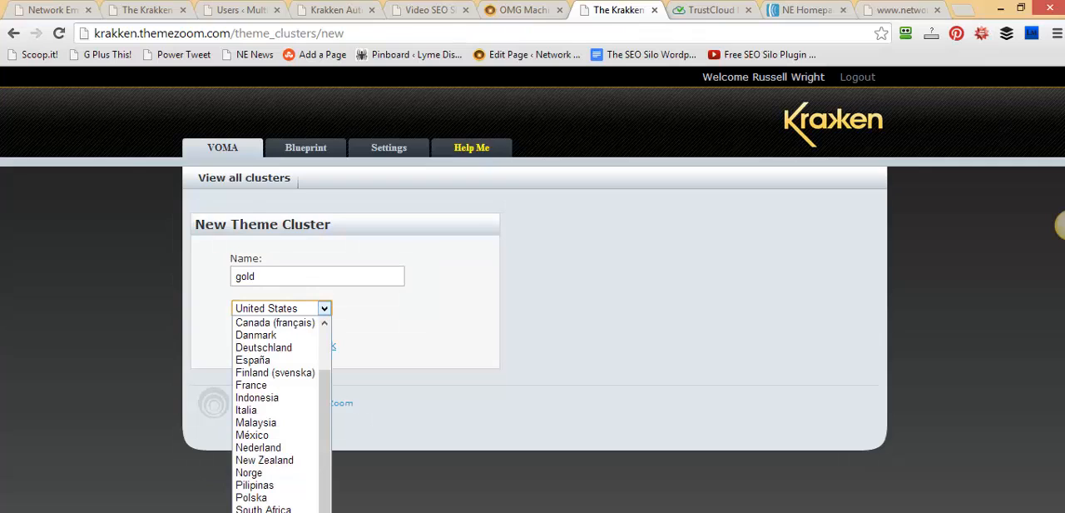
key(Escape)
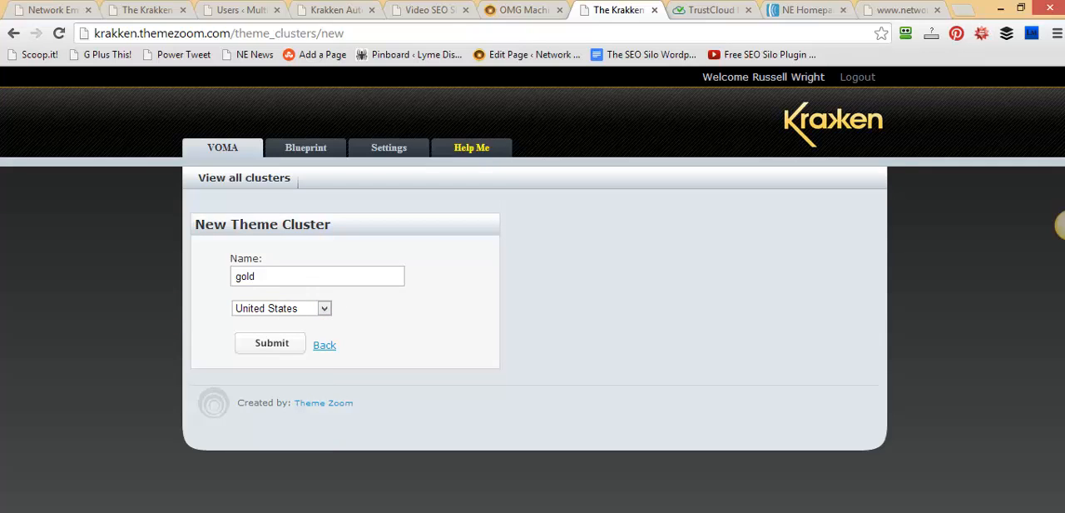
click(270, 343)
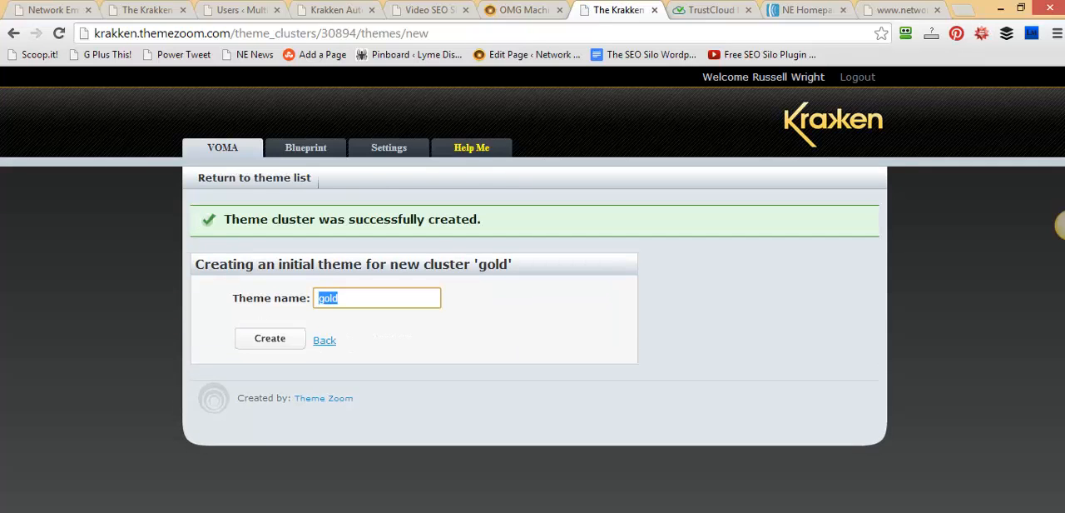
Create the initial theme "gold" for the new cluster
click(271, 339)
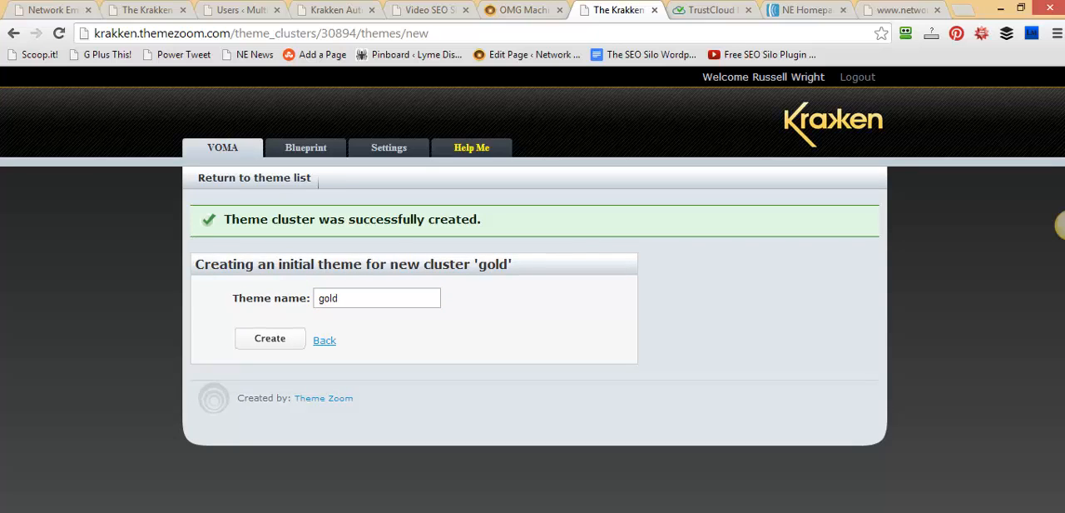
double_click(339, 298)
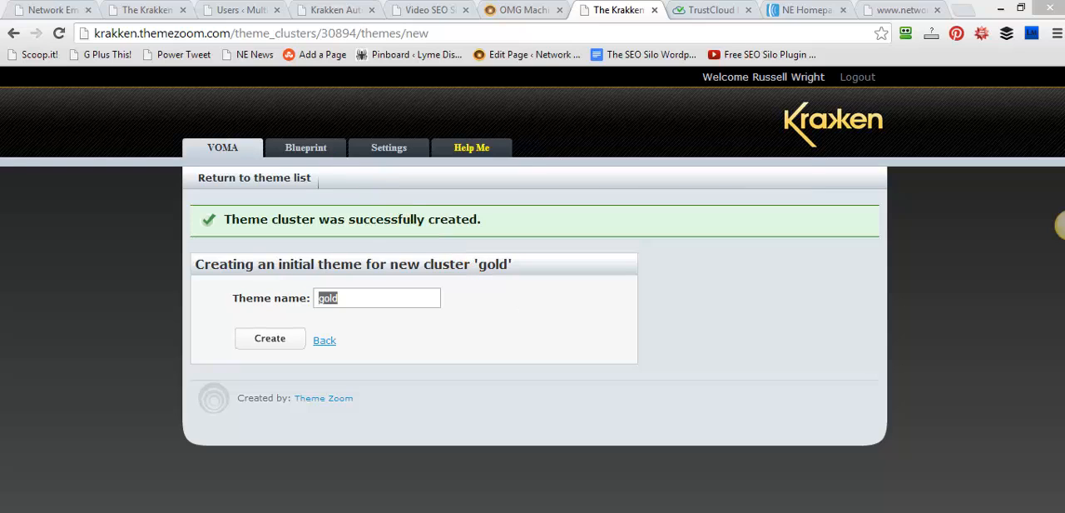
click(341, 298)
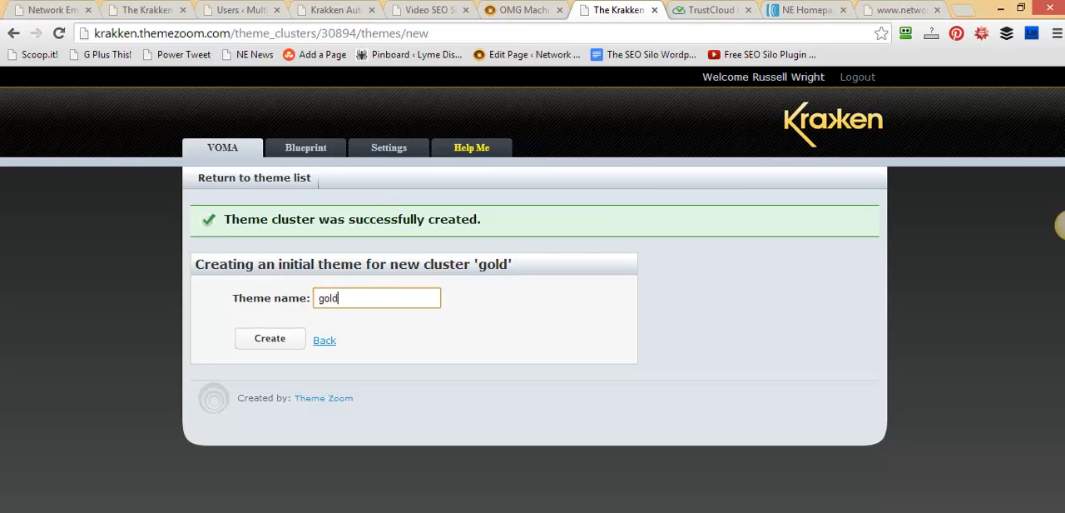
click(270, 338)
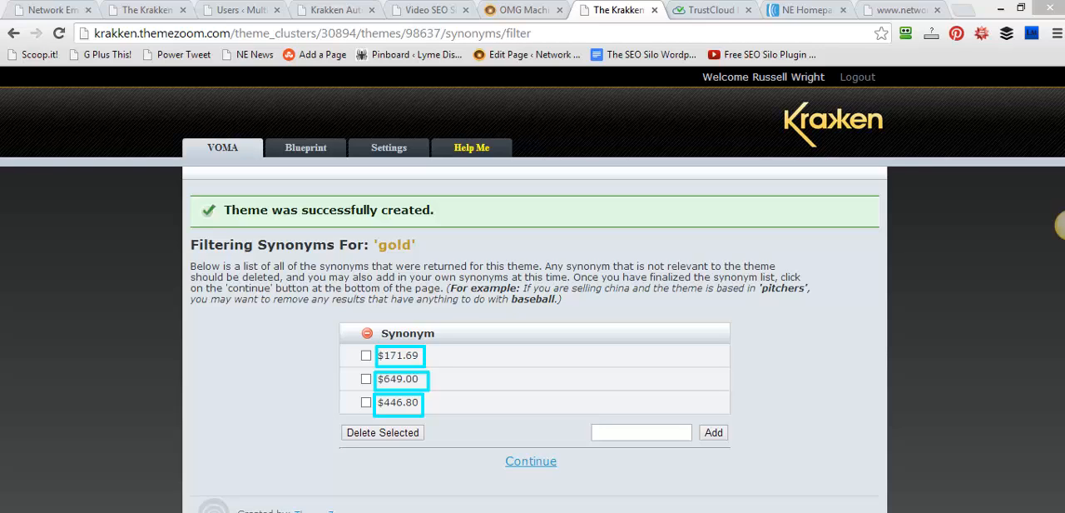
Delete the irrelevant synonyms $171.69, $649.00 and $446.80 from the "gold" theme's synonym list
click(347, 402)
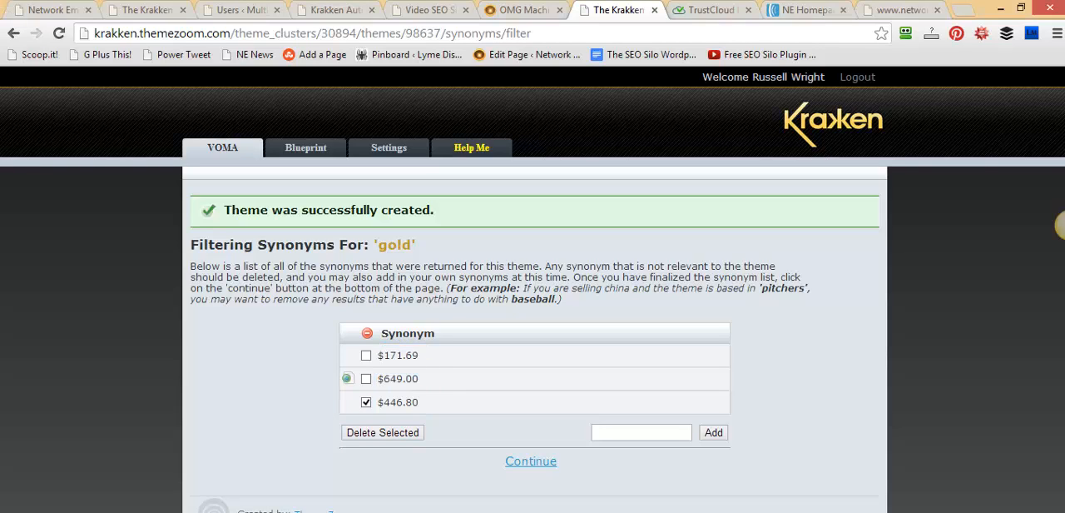
click(347, 378)
click(347, 355)
click(420, 432)
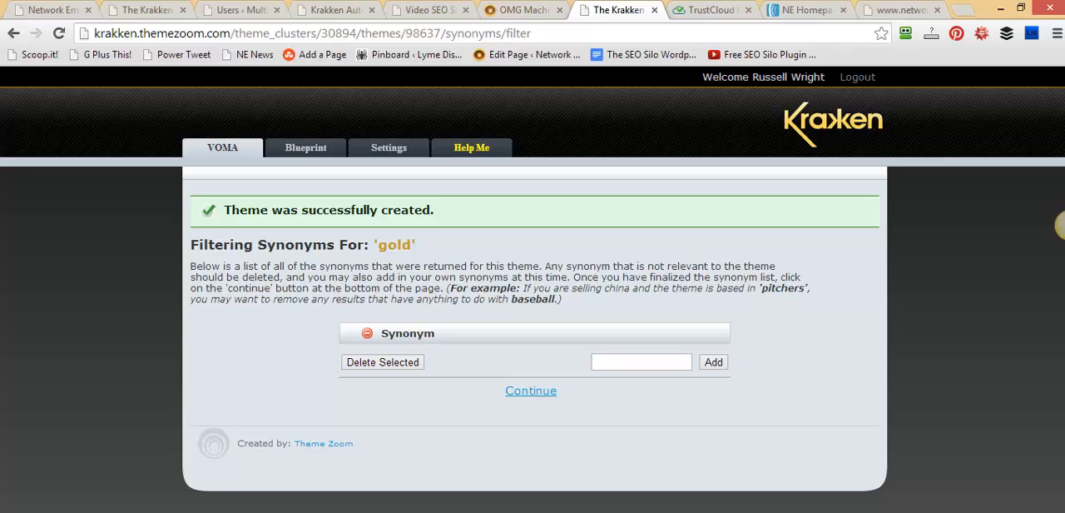
drag(416, 245, 373, 245)
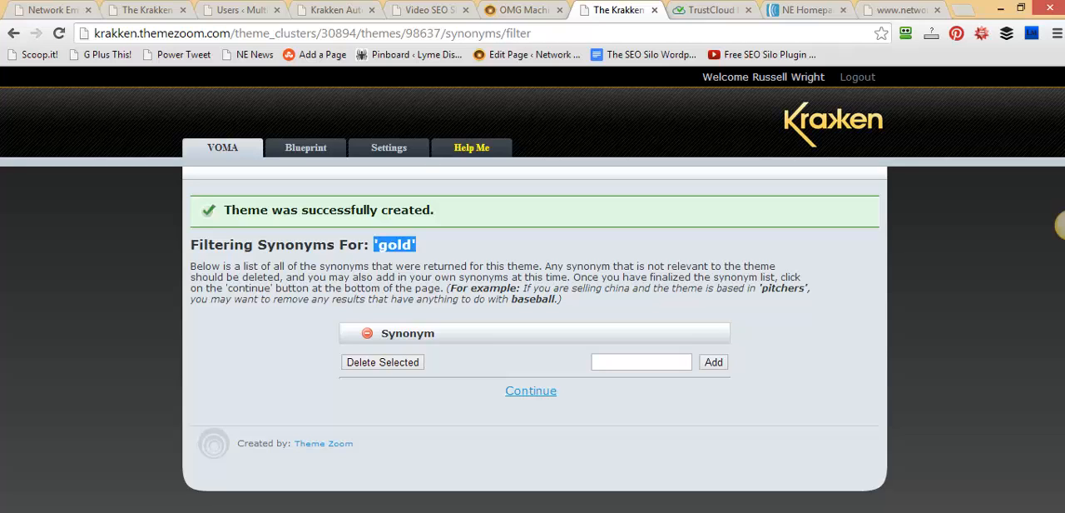
click(417, 246)
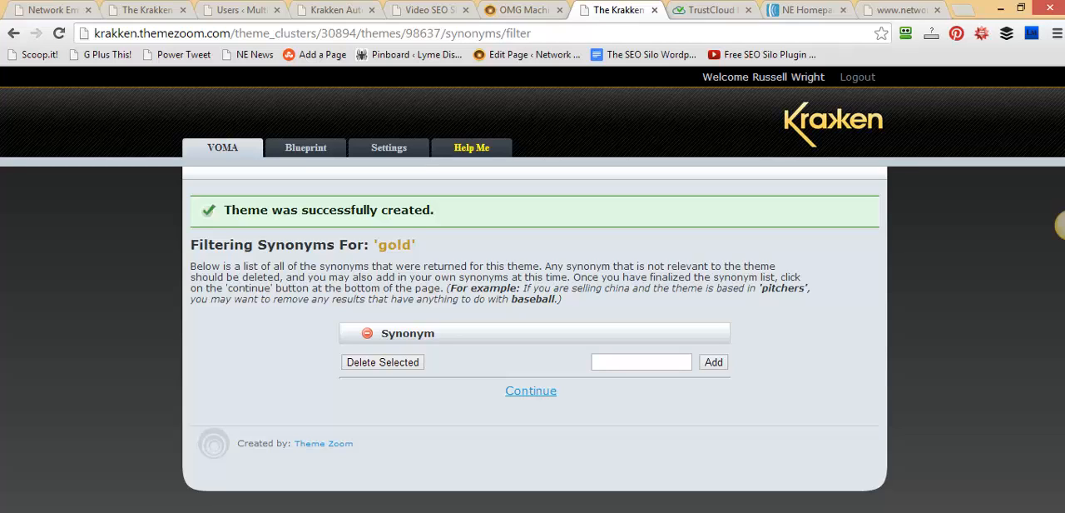
drag(416, 244, 376, 245)
click(378, 245)
click(642, 361)
text(XXXXX)
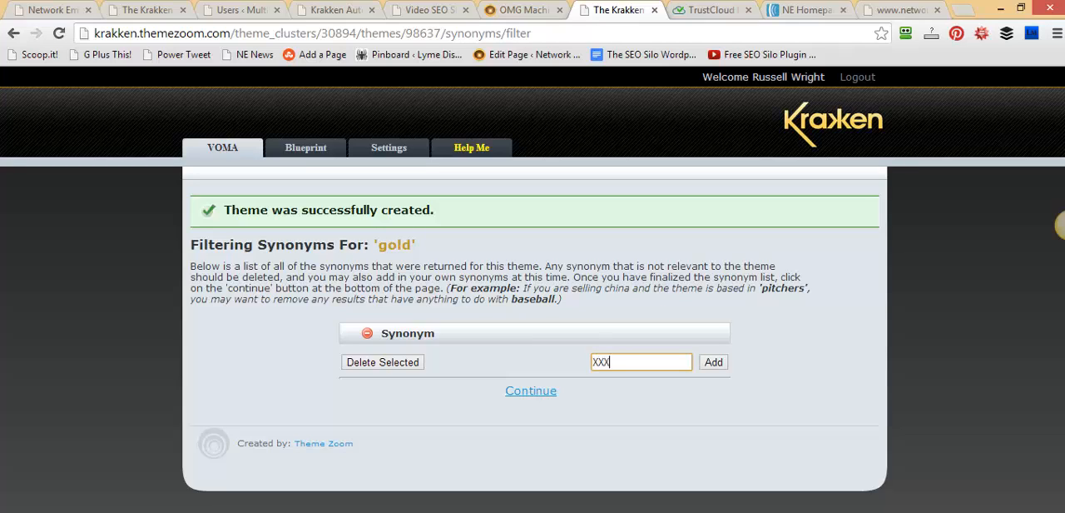
key(BackSpace)
key(BackSpace)
key(BackSpace)
key(BackSpace)
key(BackSpace)
drag(417, 245, 378, 244)
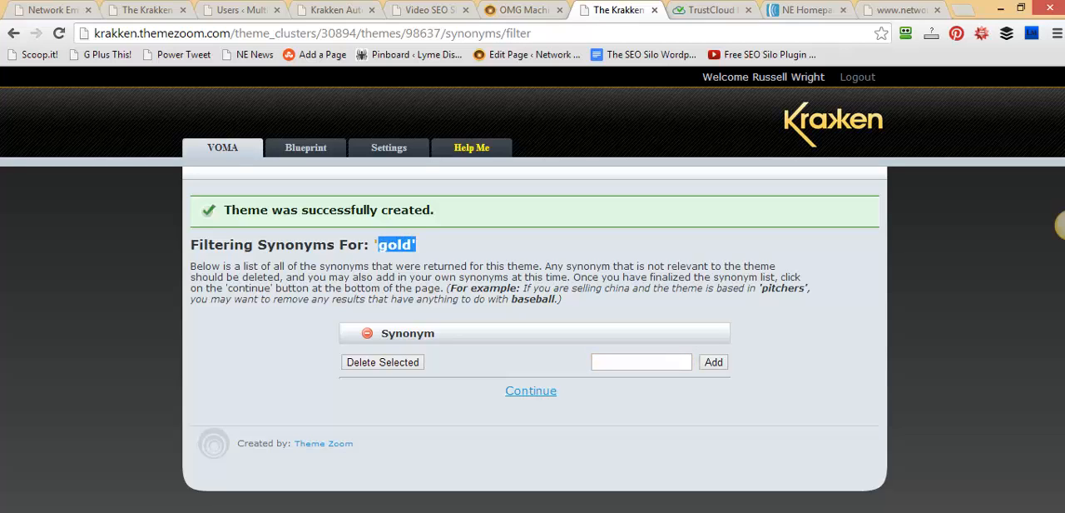
click(641, 362)
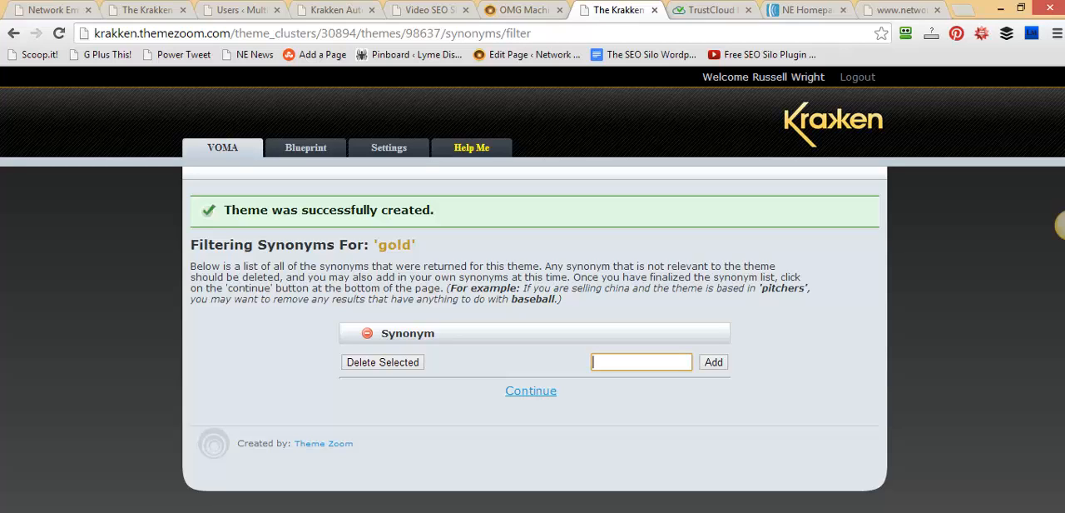
Accept the filtered synonym list and finish the theme-defining synonym selection for "gold" without choosing any
click(531, 390)
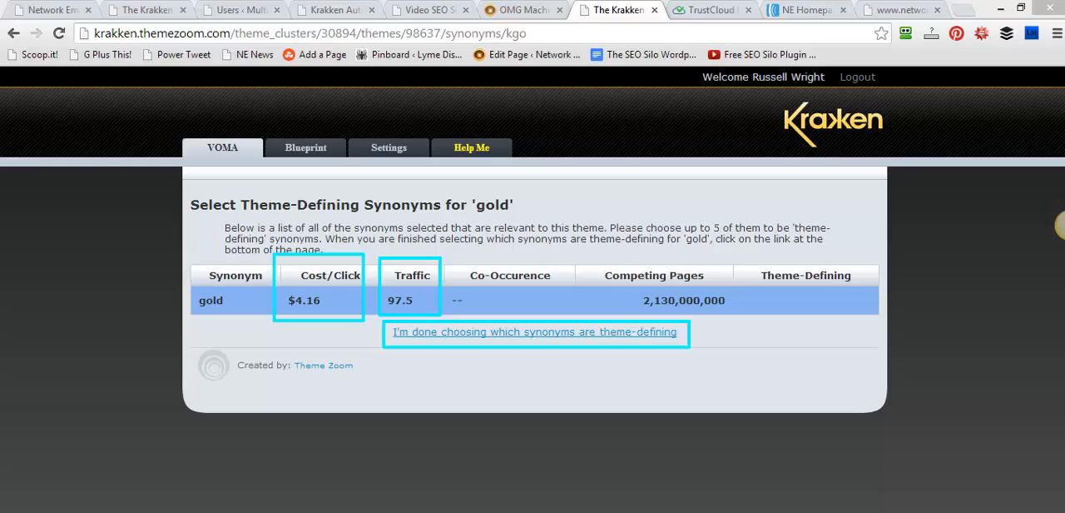
click(535, 332)
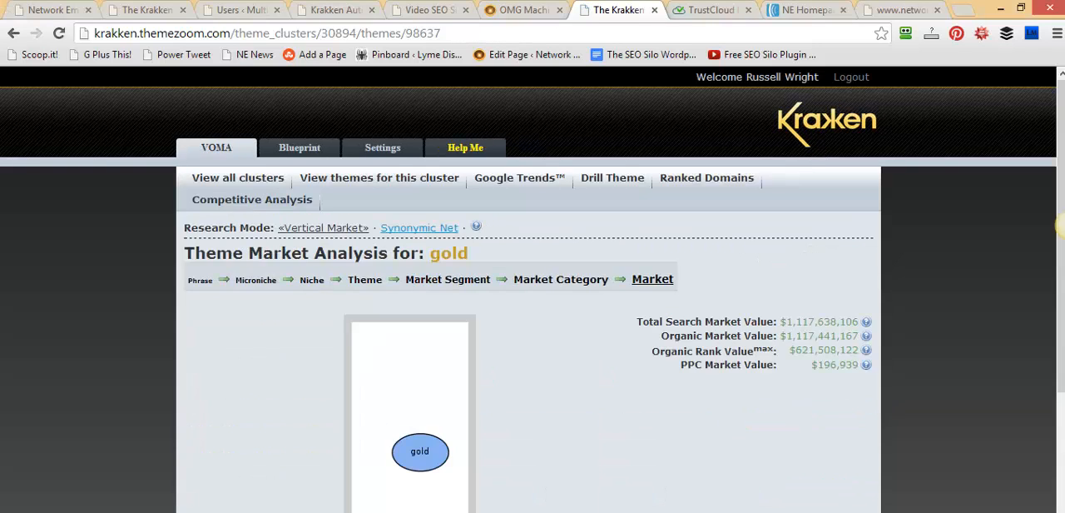
Review the market values and keyword table in the "gold" theme analysis, and start drilling the theme
scroll(533, 299, down, 1)
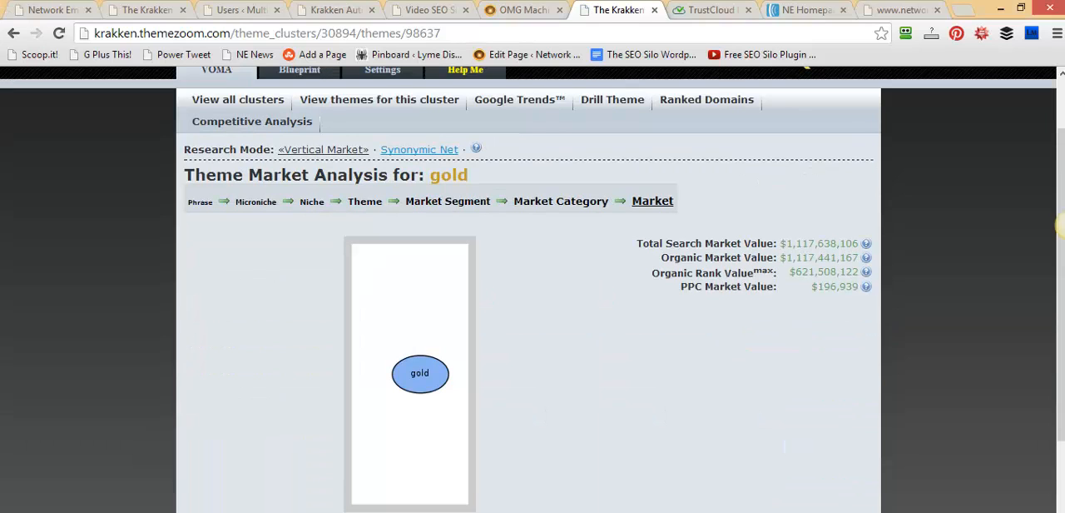
scroll(533, 299, down, 2)
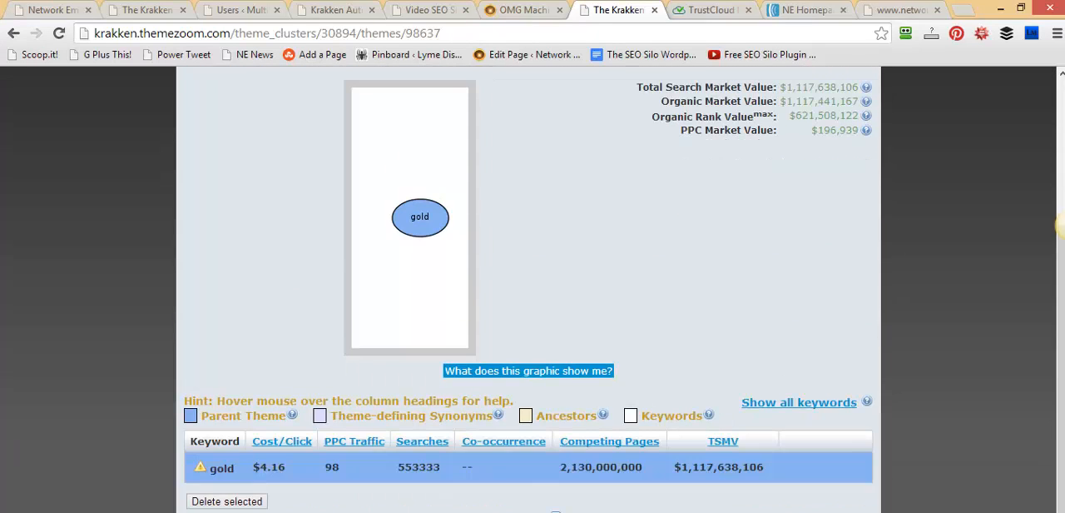
scroll(533, 299, up, 2)
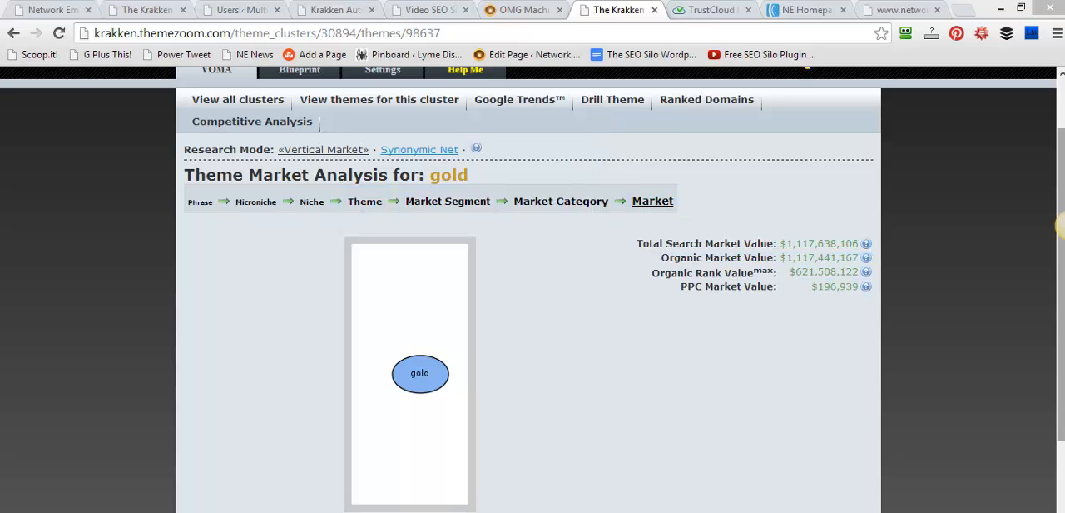
scroll(1060, 224, up, 1)
scroll(1060, 224, down, 3)
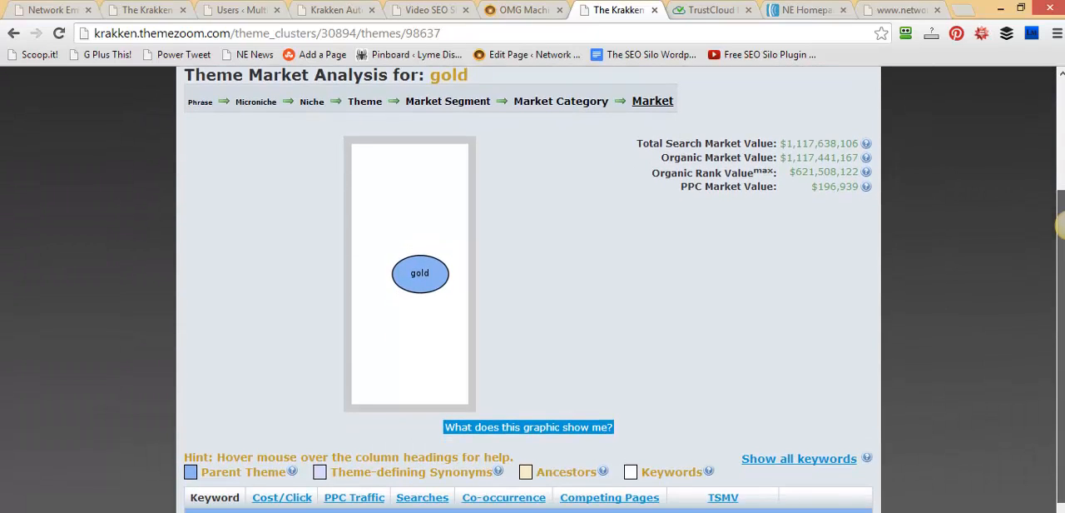
scroll(1060, 223, up, 3)
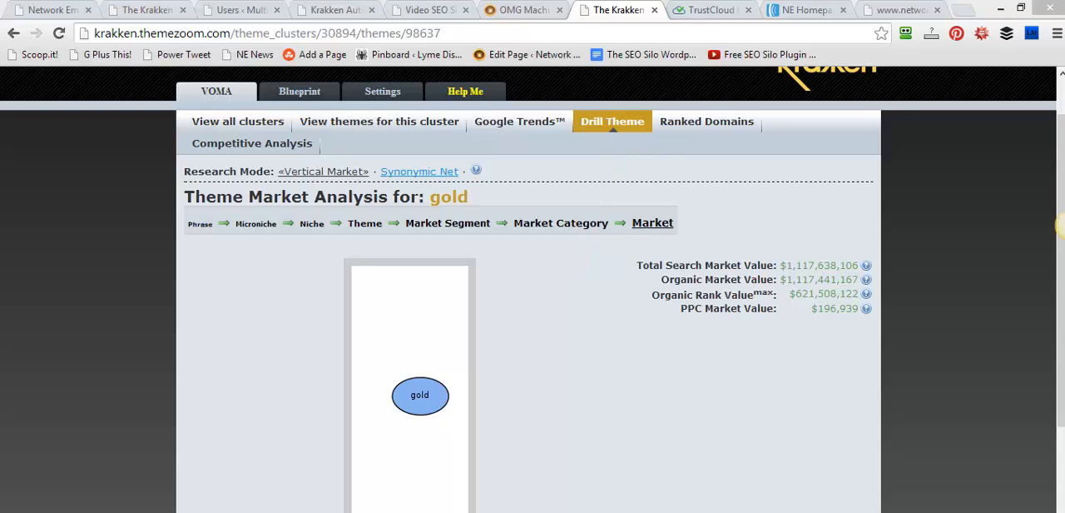
click(612, 122)
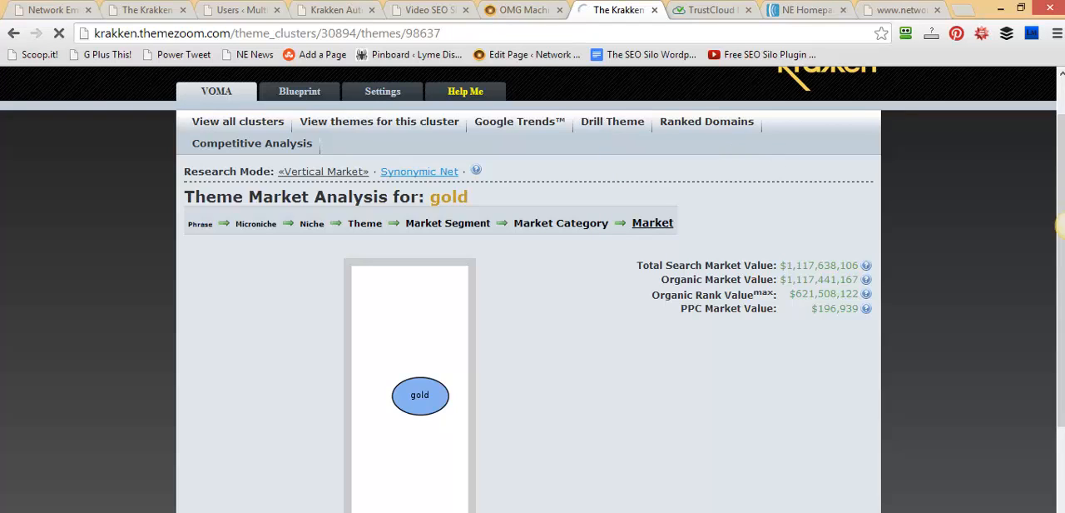